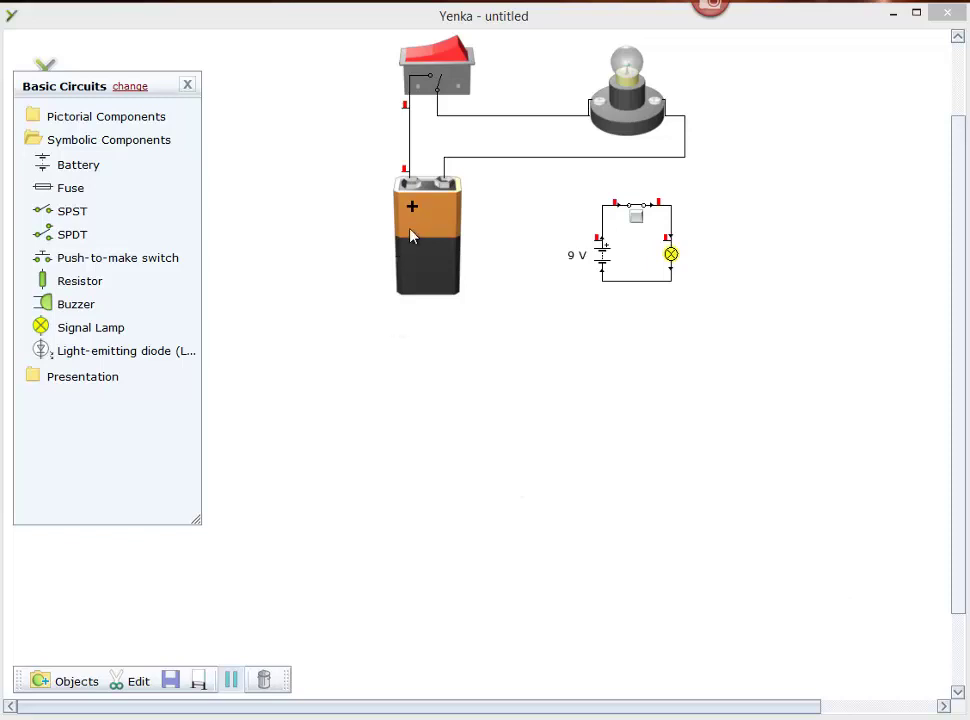
mouse_move(412, 234)
mouse_move(605, 264)
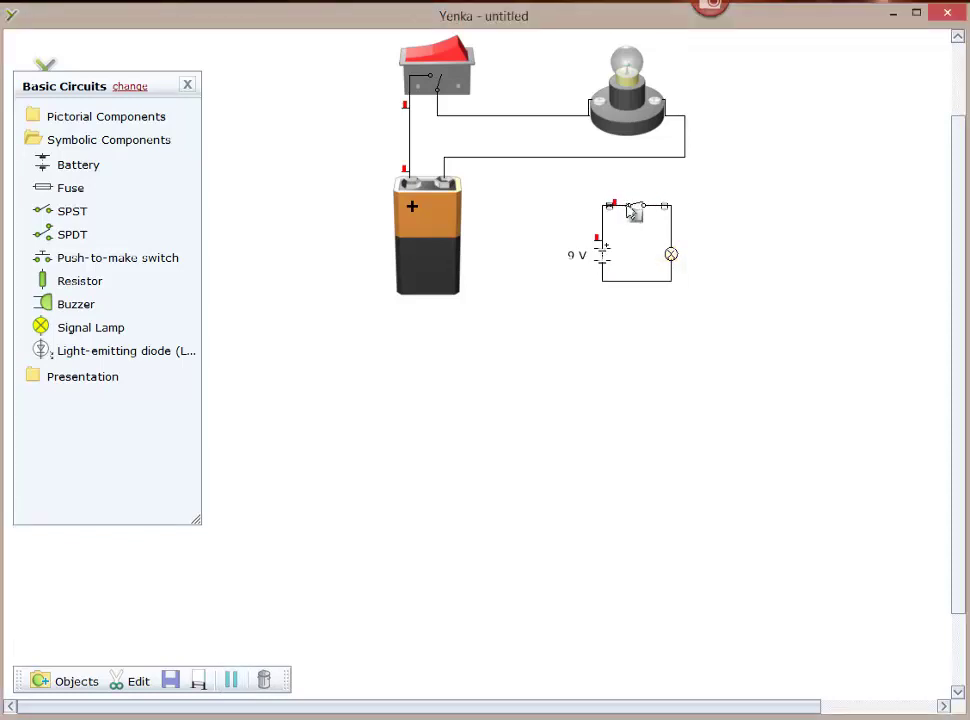
mouse_move(648, 211)
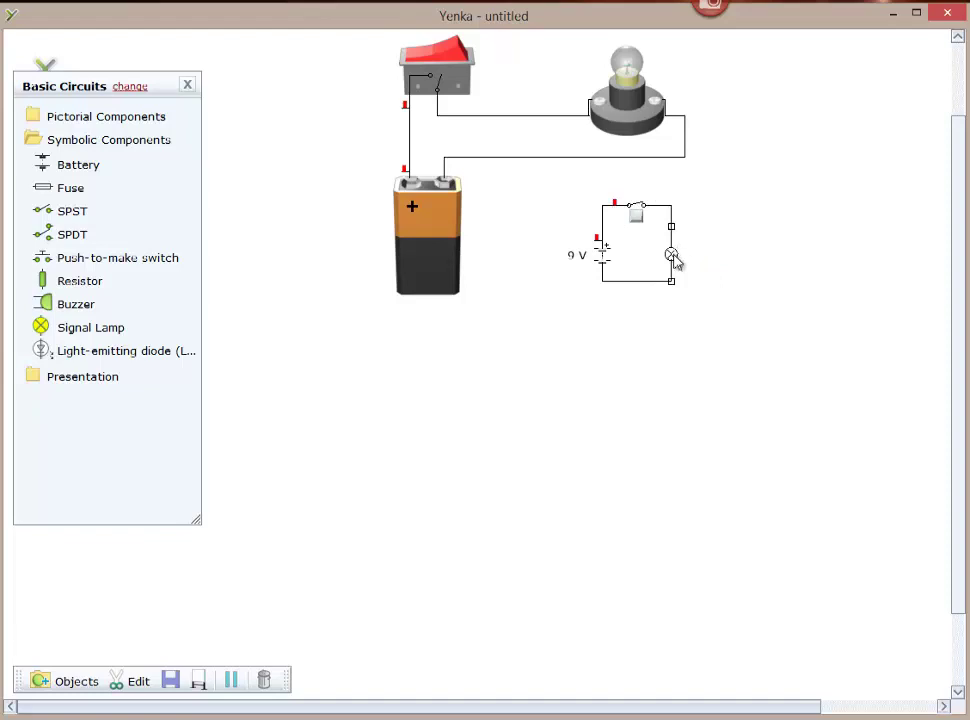
Step: Place a pictorial 9V Battery below the existing circuits, with an SPST switch above it and a Red LED beside the switch
mouse_move(675, 260)
left_click(97, 120)
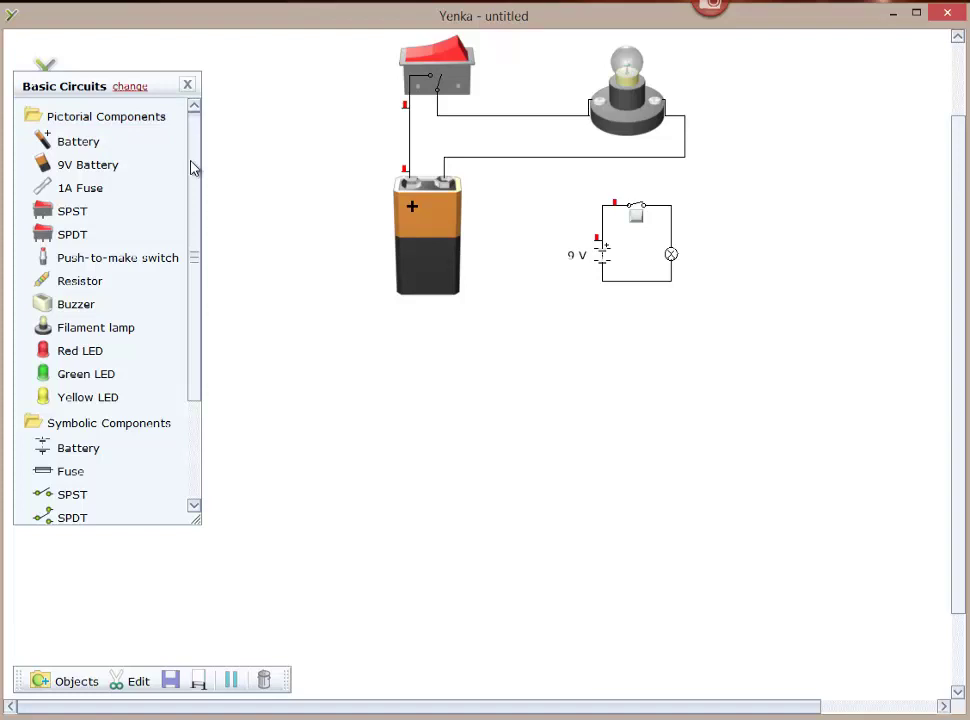
left_click_drag(65, 162, 319, 580)
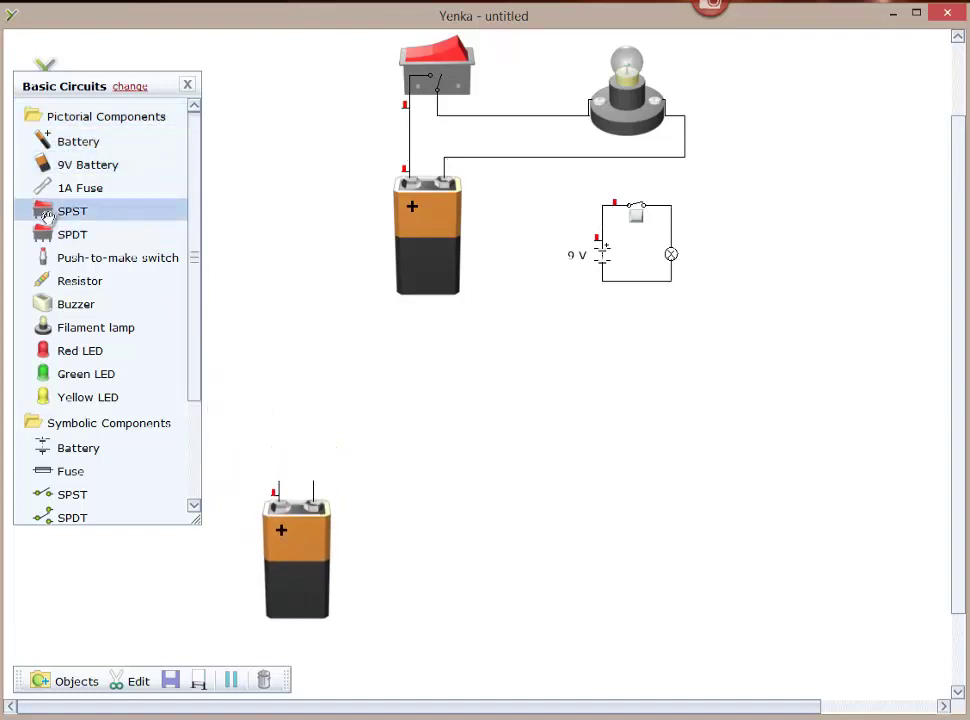
left_click_drag(48, 218, 304, 372)
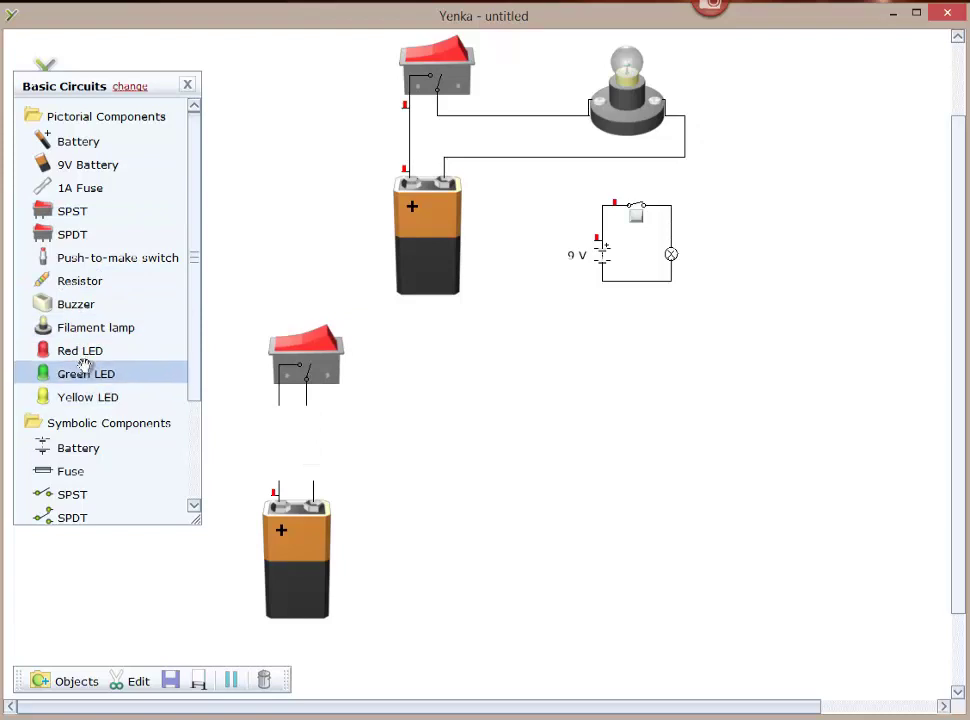
left_click_drag(60, 359, 507, 358)
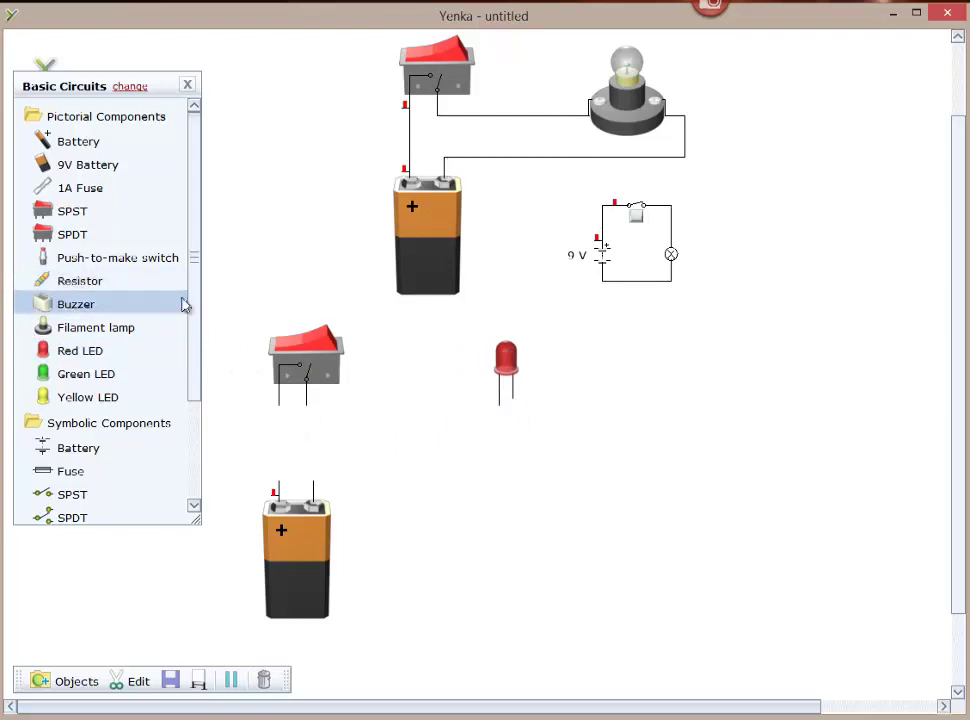
Step: Wire the new battery, SPST switch and red LED into a closed loop, moving the LED closer to the switch
mouse_move(279, 482)
left_mouse_down()
mouse_move(288, 415)
mouse_move(280, 406)
mouse_move(355, 401)
mouse_move(499, 423)
left_mouse_up()
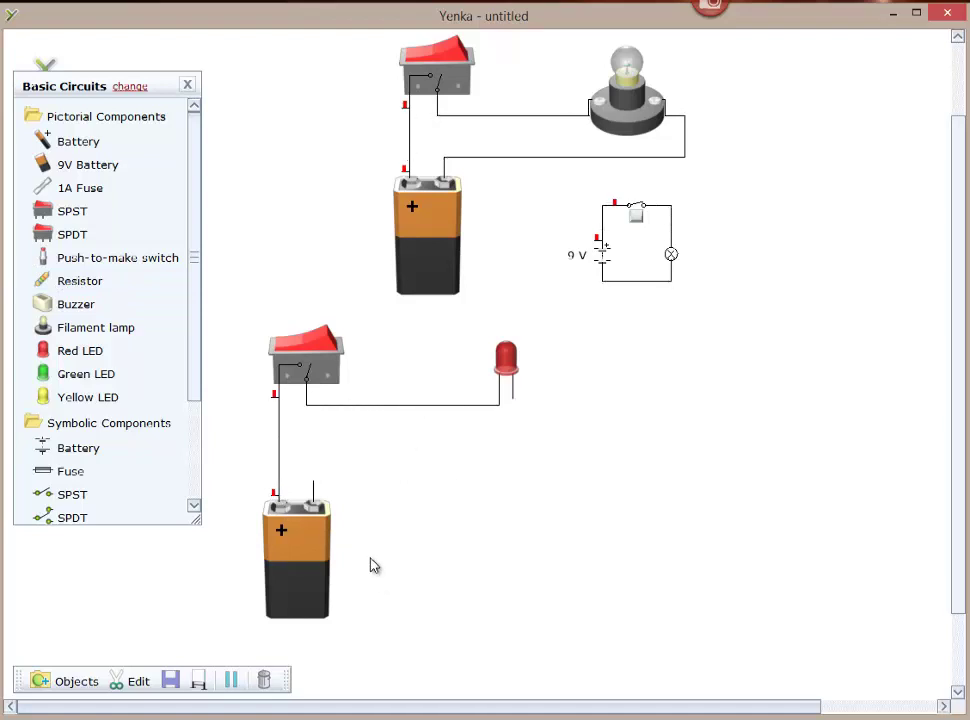
left_click_drag(515, 368, 446, 361)
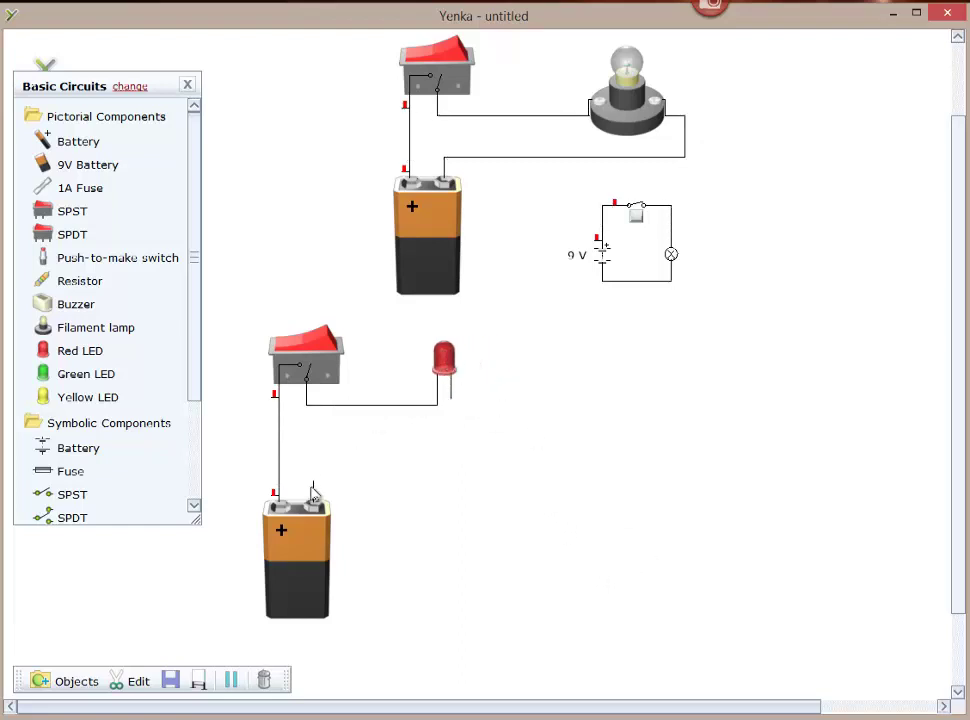
mouse_move(277, 520)
mouse_move(441, 409)
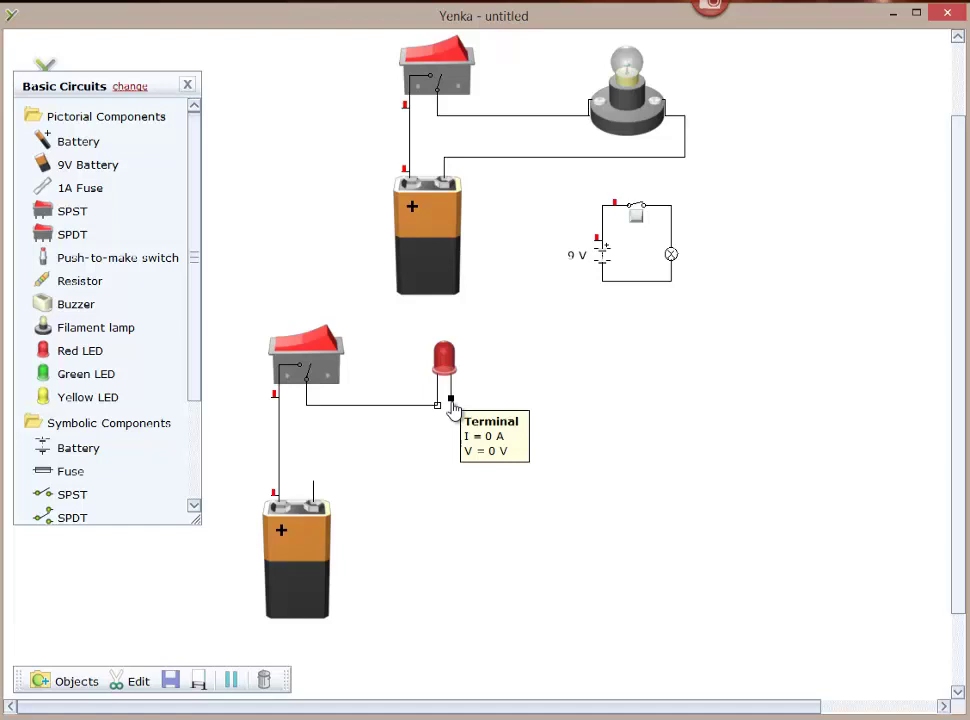
left_click(315, 483)
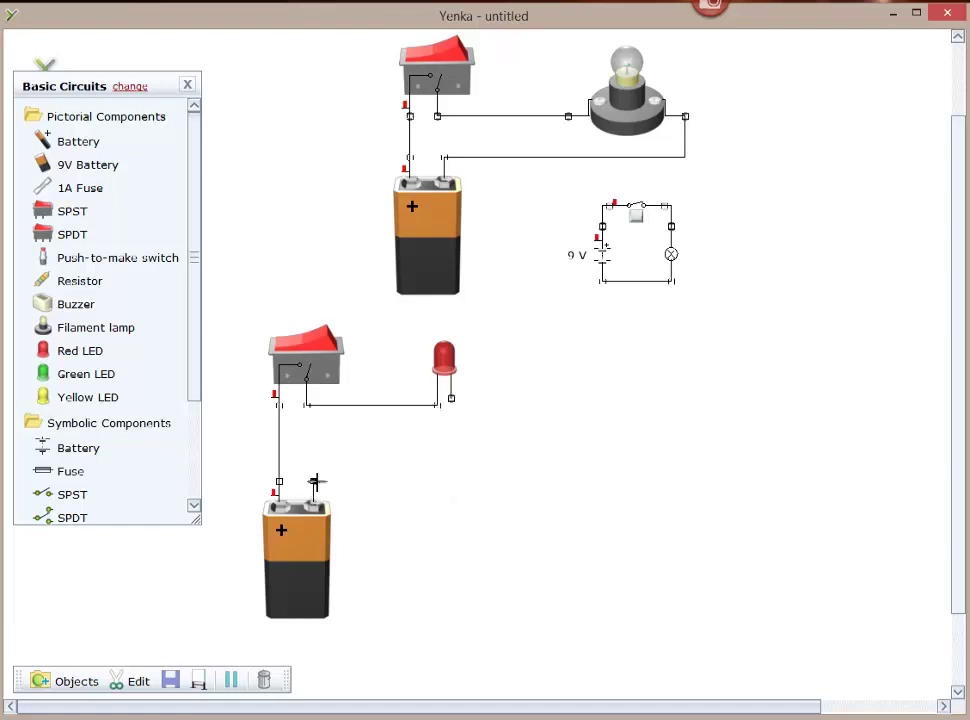
mouse_move(315, 483)
left_mouse_down()
mouse_move(409, 473)
mouse_move(451, 400)
left_mouse_up()
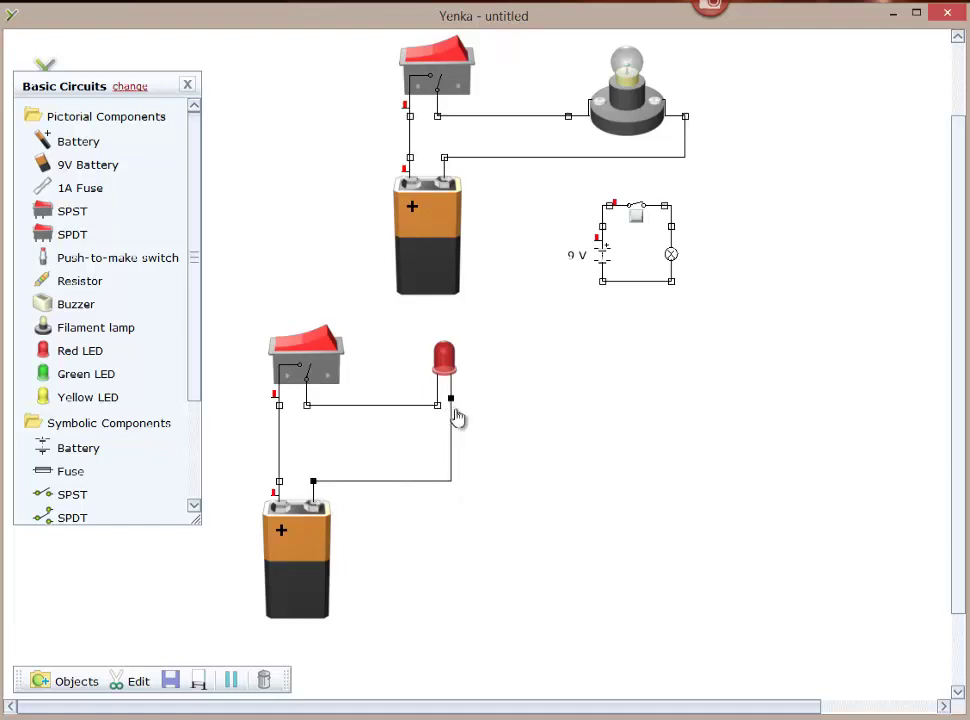
Step: Toggle the rocker switch on and off to test the red LED circuit without a resistor
left_click(440, 80)
left_click(320, 342)
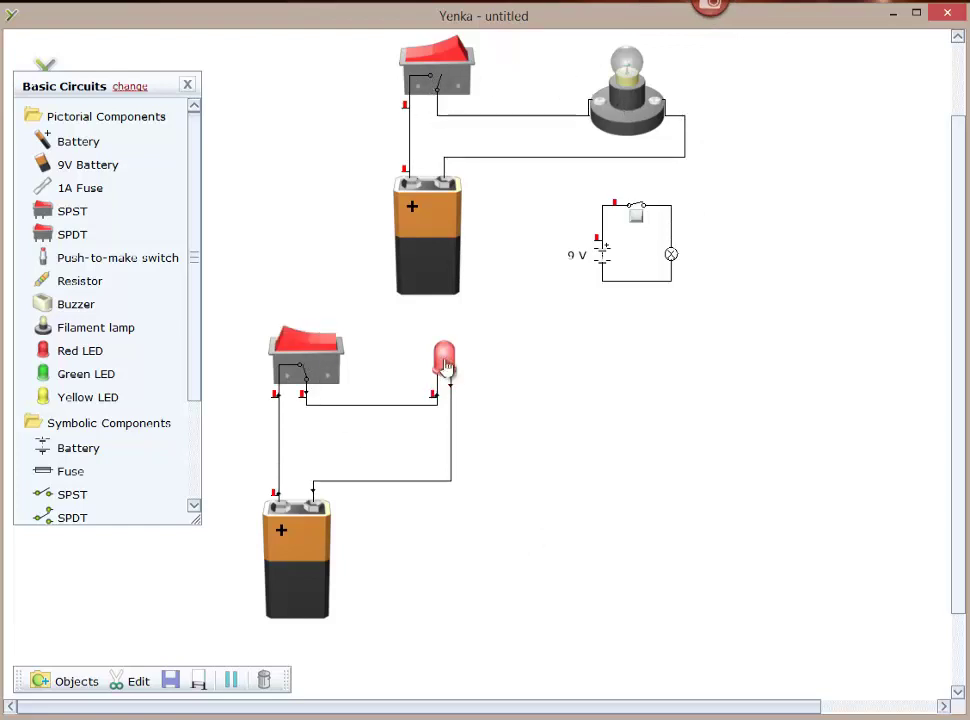
left_click(316, 338)
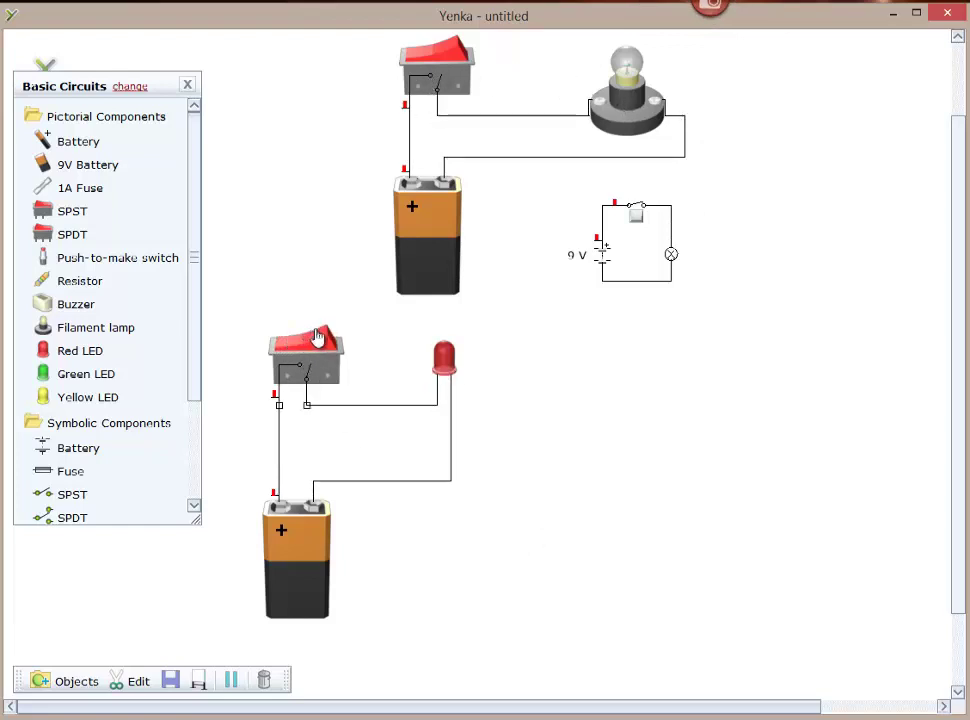
left_click(316, 338)
left_click(328, 345)
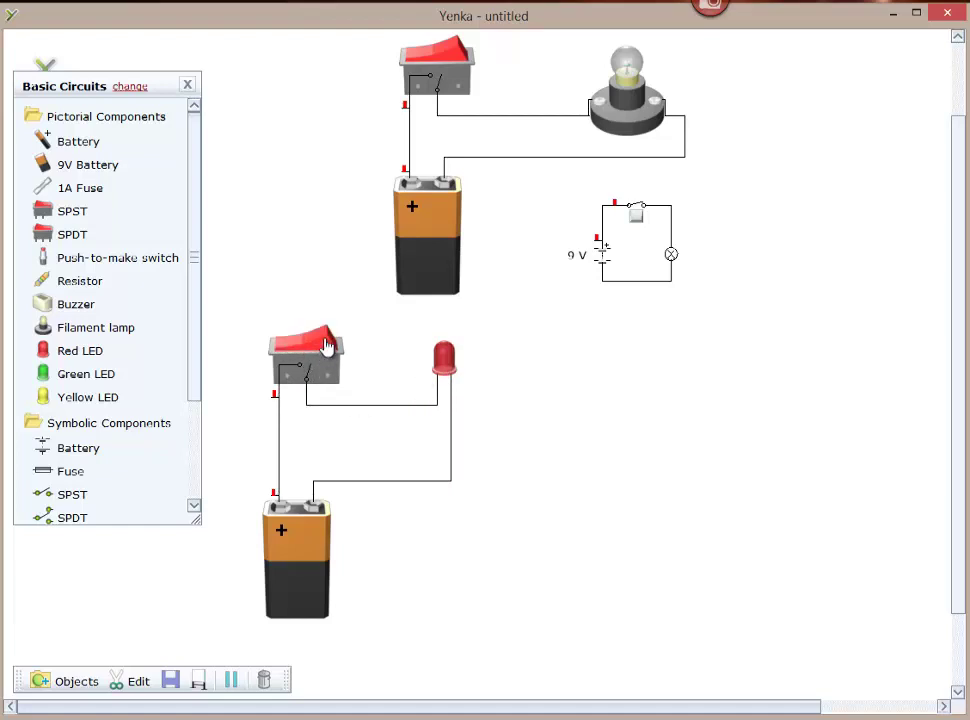
left_click(328, 345)
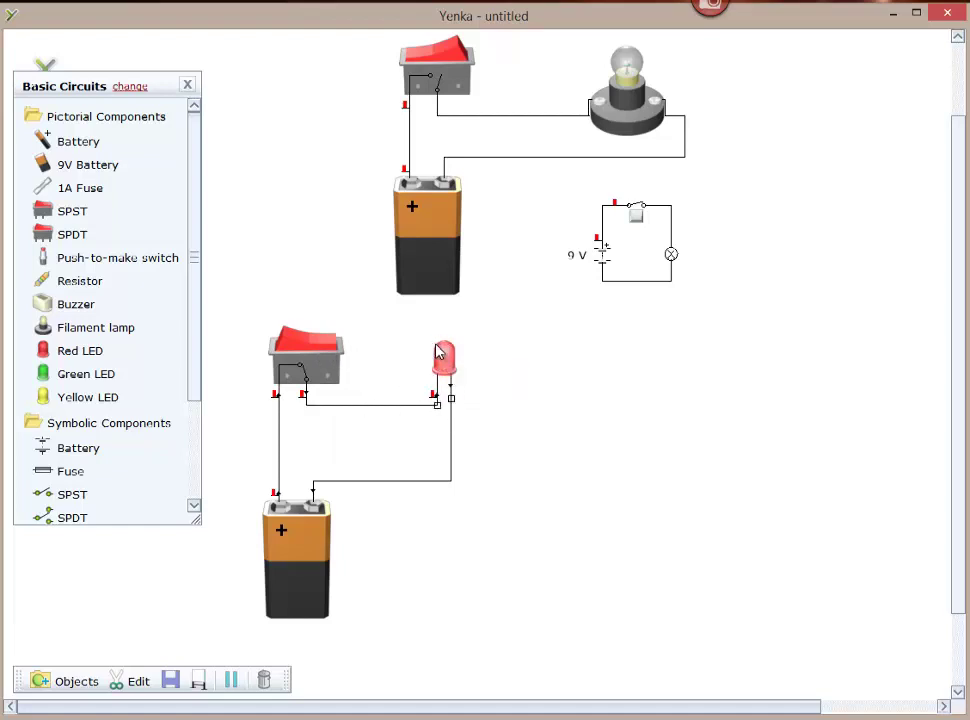
Step: Replace the wire between the rocker switch and the red LED with a pictorial Resistor connected in series
left_click(381, 406)
key("Delete")
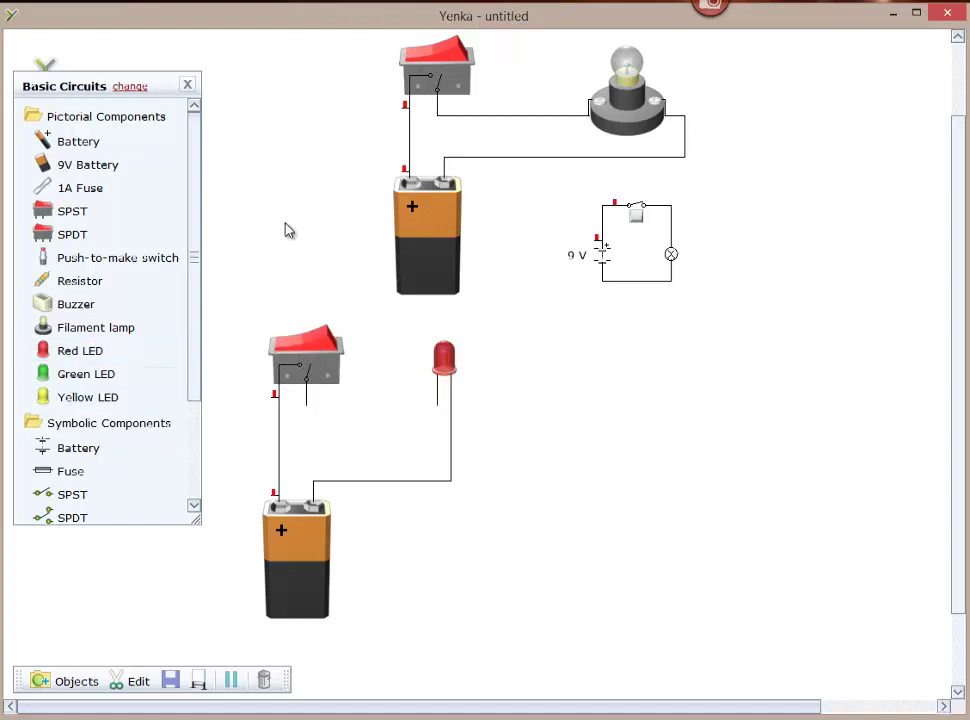
left_click_drag(65, 280, 371, 405)
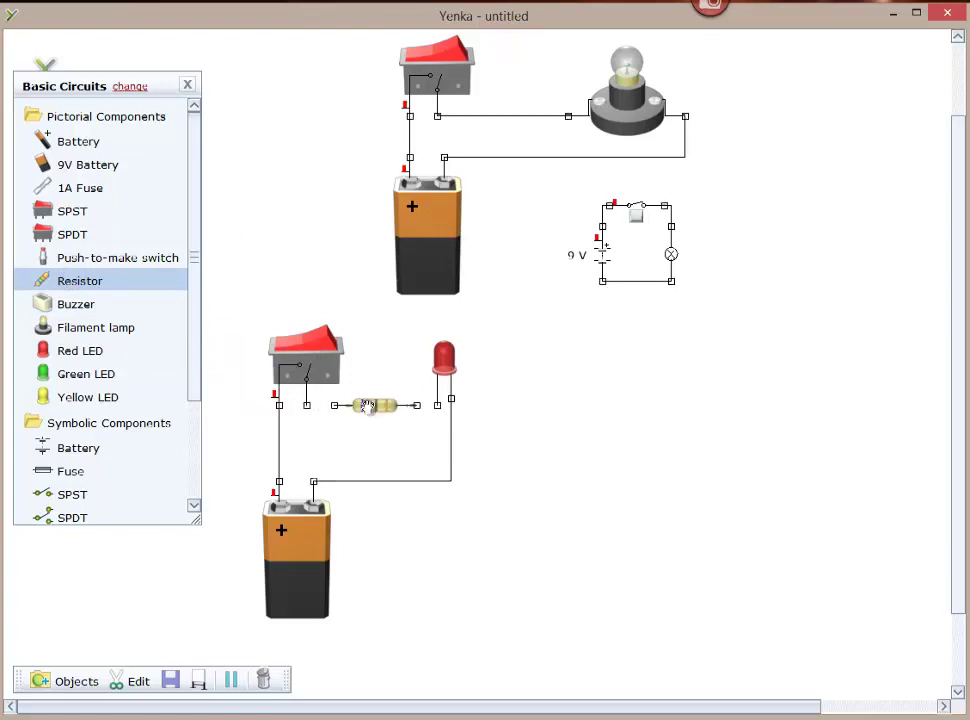
left_click_drag(312, 405, 306, 405)
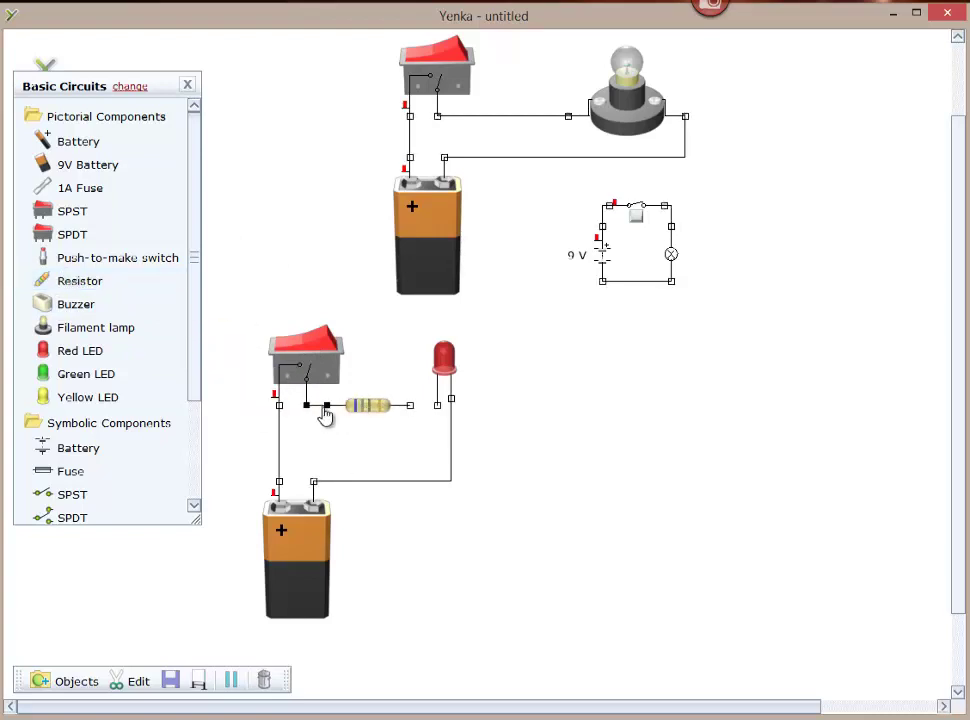
left_click_drag(410, 405, 437, 405)
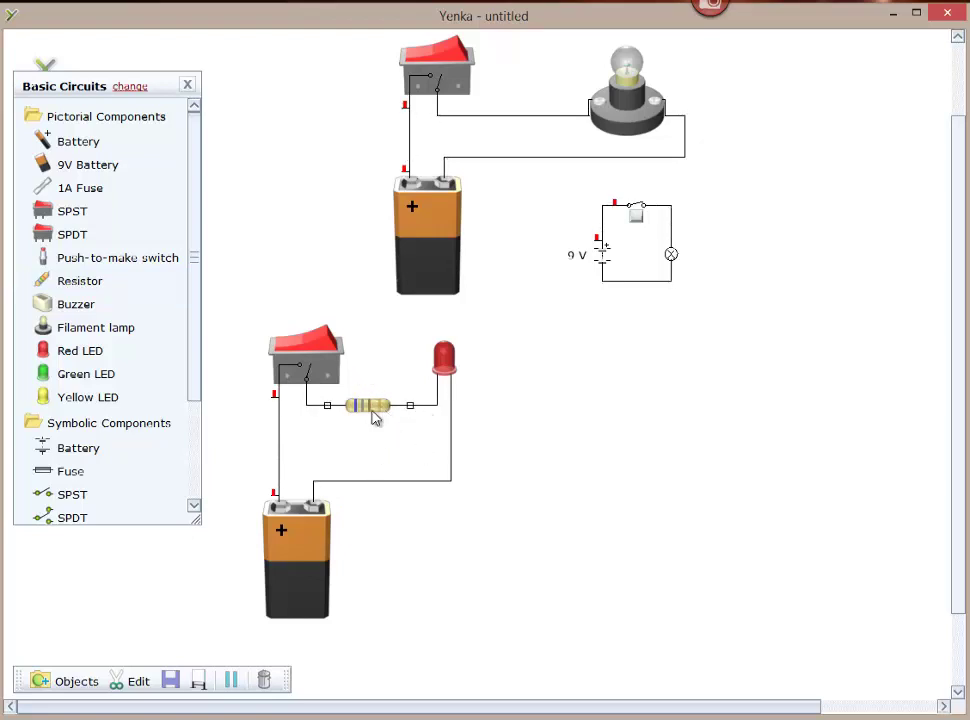
Step: Close the rocker switch in the red LED circuit and examine the voltage indicators before and after the resistor
mouse_move(375, 418)
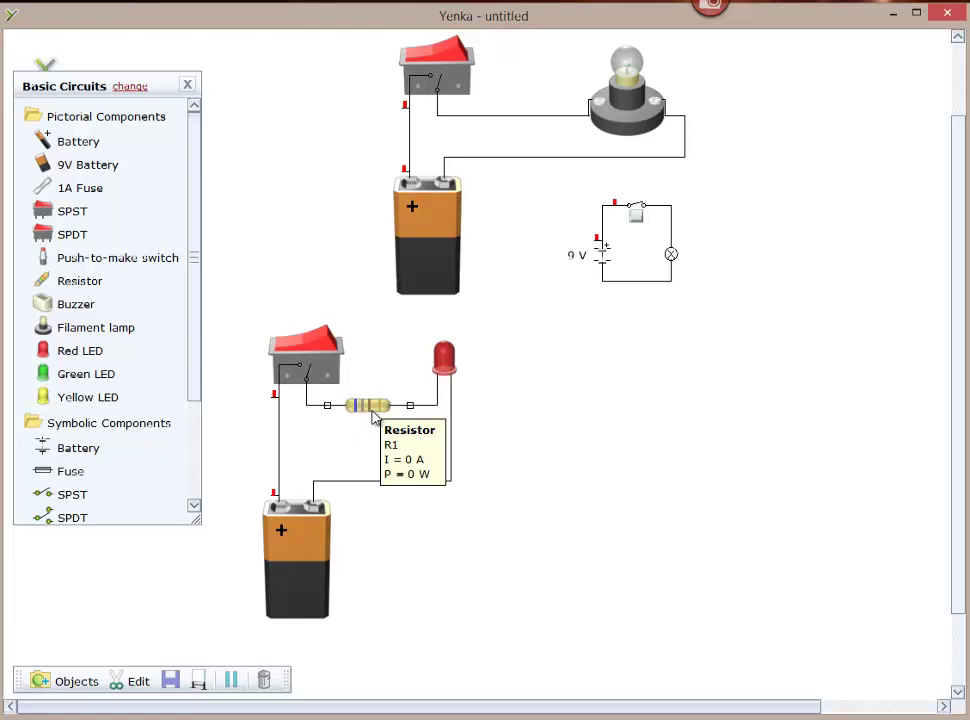
left_click(320, 352)
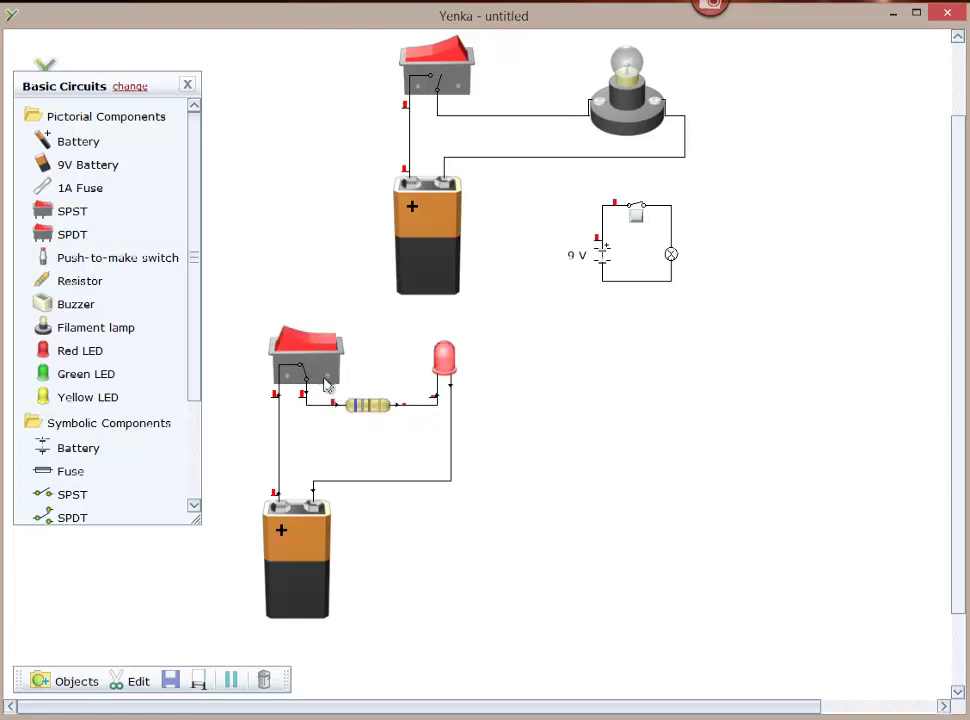
mouse_move(334, 406)
mouse_move(407, 410)
left_click(618, 205)
Step: Place a symbolic 9 V Battery, an SPST switch and a Light-emitting diode beside the pictorial LED circuit
left_click(80, 120)
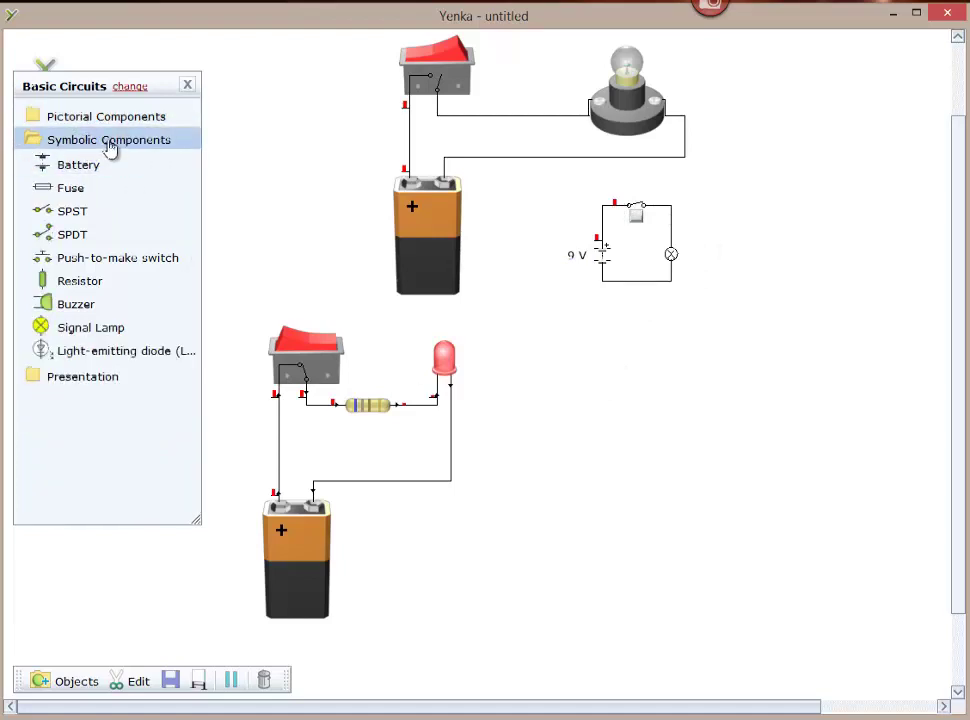
left_click(60, 165)
left_click_drag(207, 201, 596, 455)
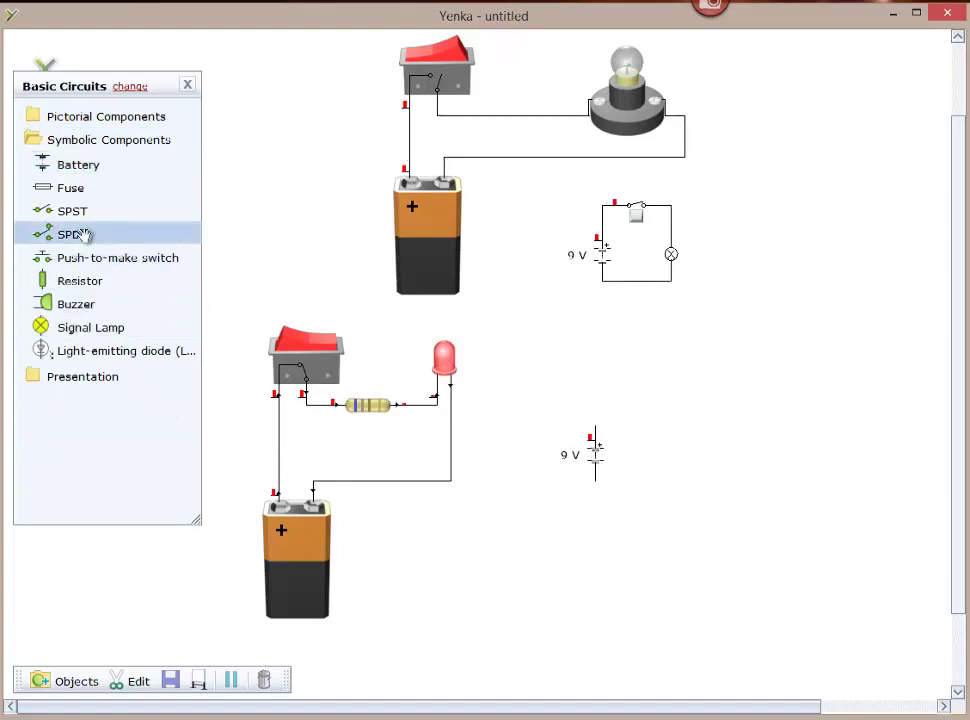
left_click_drag(70, 211, 630, 410)
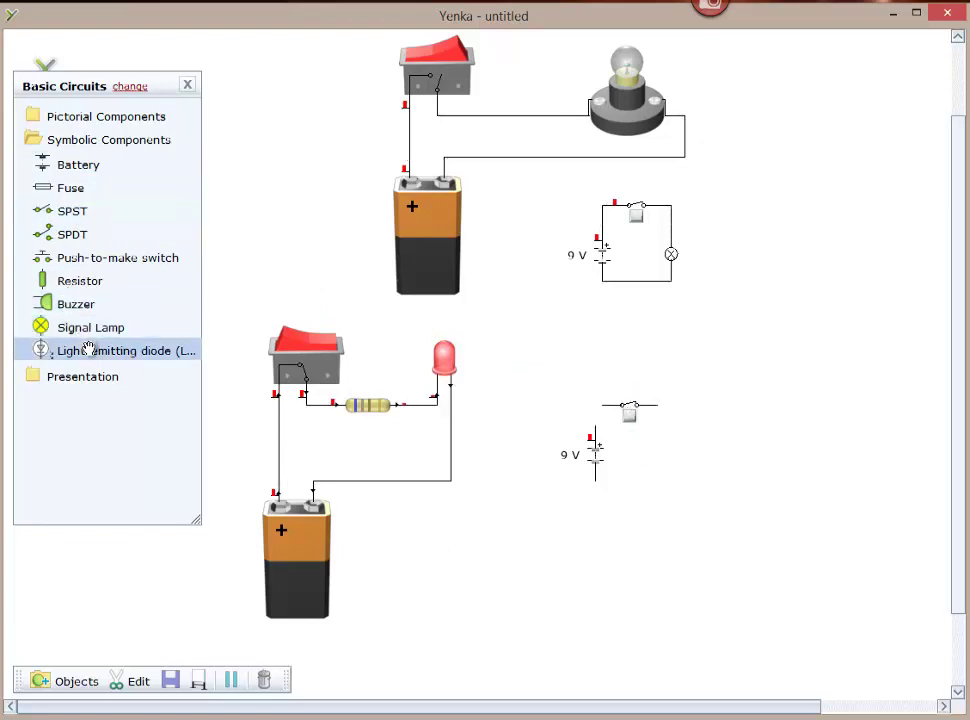
left_click_drag(58, 347, 710, 456)
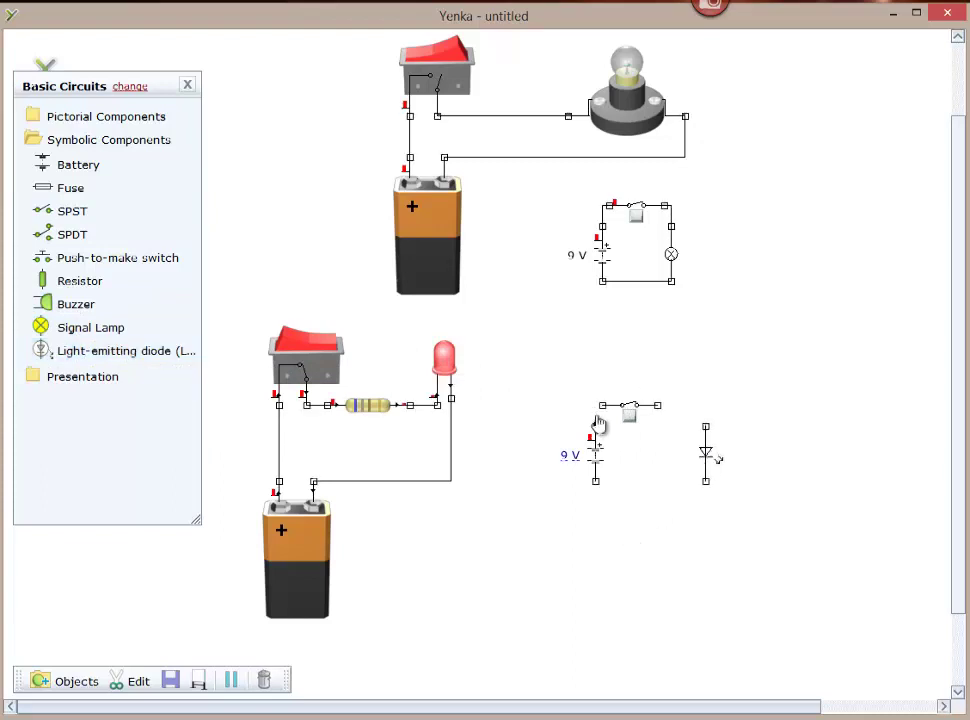
Step: Wire the symbolic battery, SPST switch and LED into a closed loop
left_click_drag(598, 424, 603, 405)
mouse_move(596, 481)
left_mouse_down()
mouse_move(706, 481)
mouse_move(707, 626)
mouse_move(747, 578)
mouse_move(595, 590)
mouse_move(704, 510)
mouse_move(706, 481)
mouse_move(706, 492)
left_mouse_up()
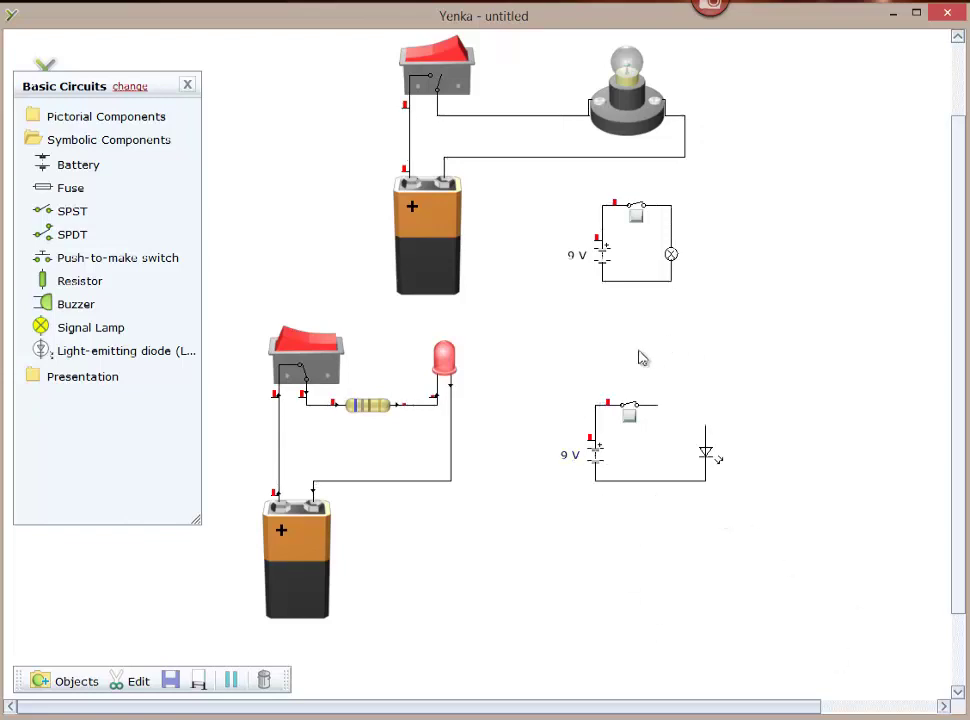
left_click_drag(658, 413, 705, 428)
mouse_move(711, 459)
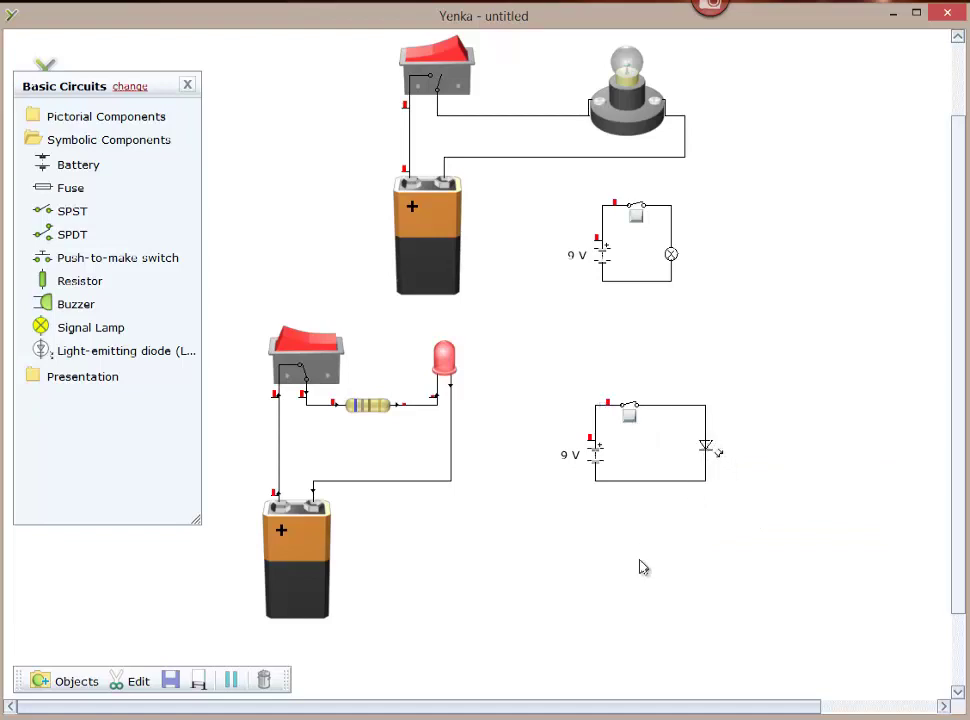
Step: Close the symbolic switch to test the LED without a resistor, and repair the damaged switch and LED
left_click(630, 422)
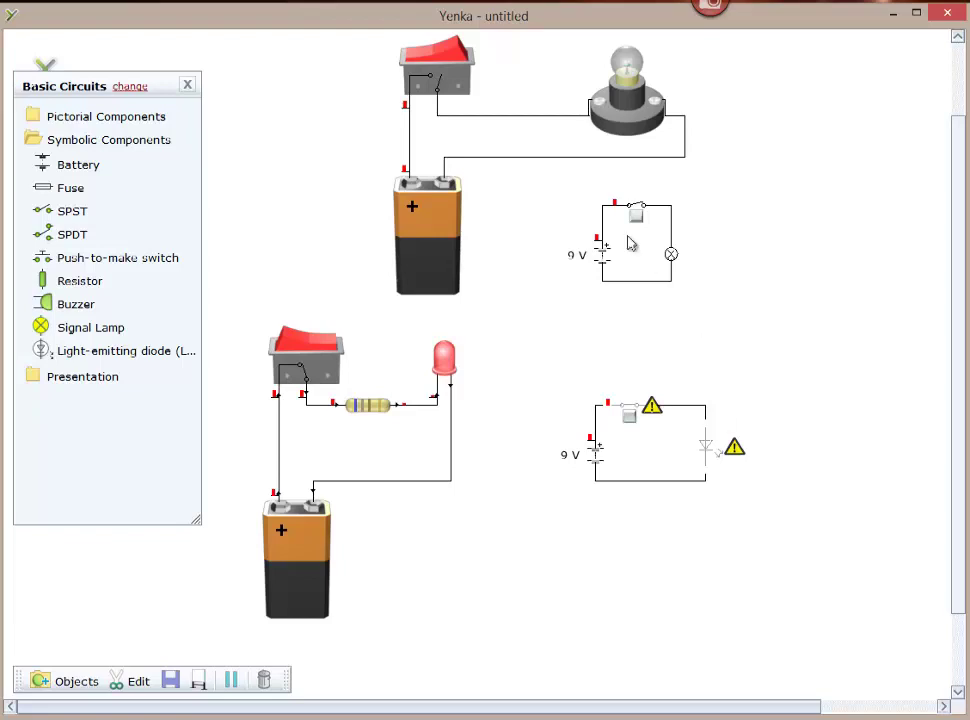
left_click(652, 412)
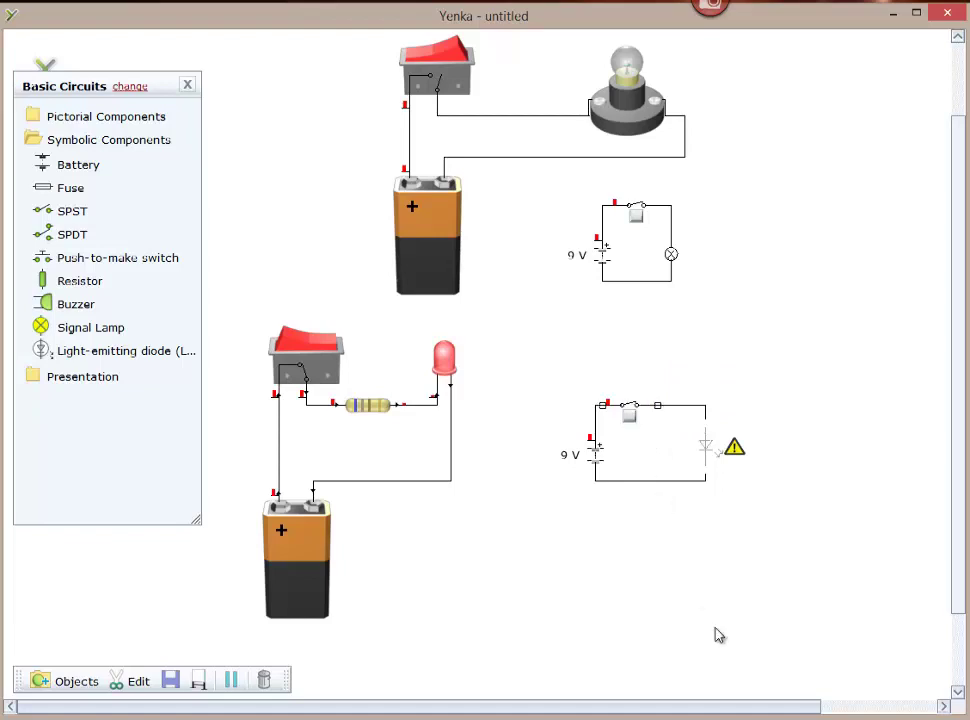
left_click(736, 449)
Step: Replace the wire between the symbolic switch and LED with a horizontal 680 Ω resistor in series, shifting the LED outward to make room
key("Delete")
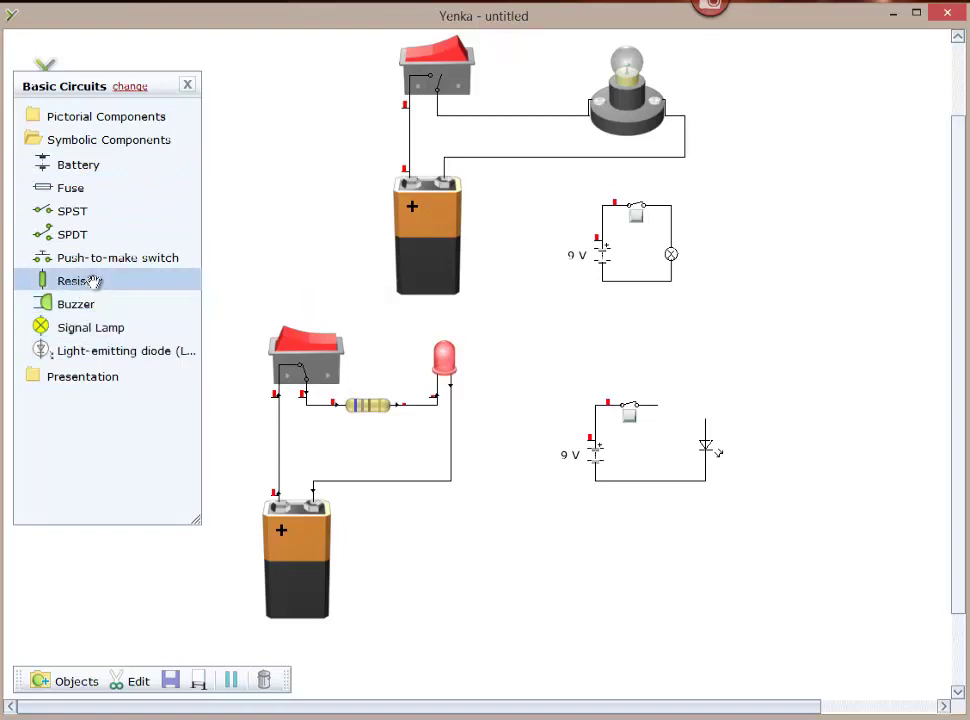
left_click_drag(95, 280, 686, 372)
left_click_drag(715, 452, 757, 453)
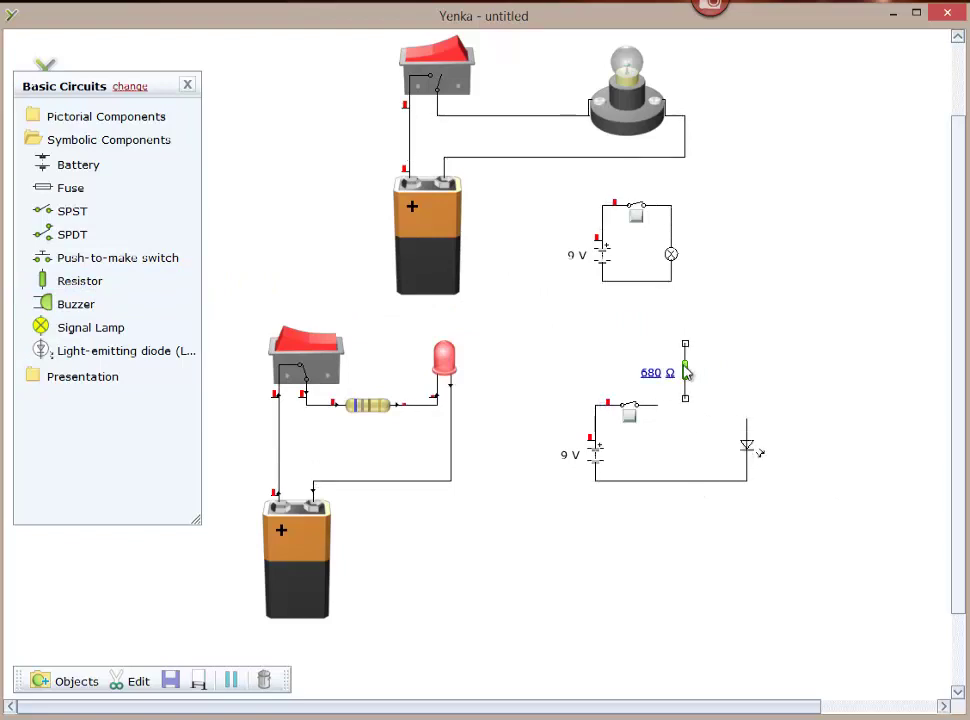
mouse_move(688, 372)
left_mouse_down()
mouse_move(690, 392)
mouse_move(694, 378)
left_mouse_up()
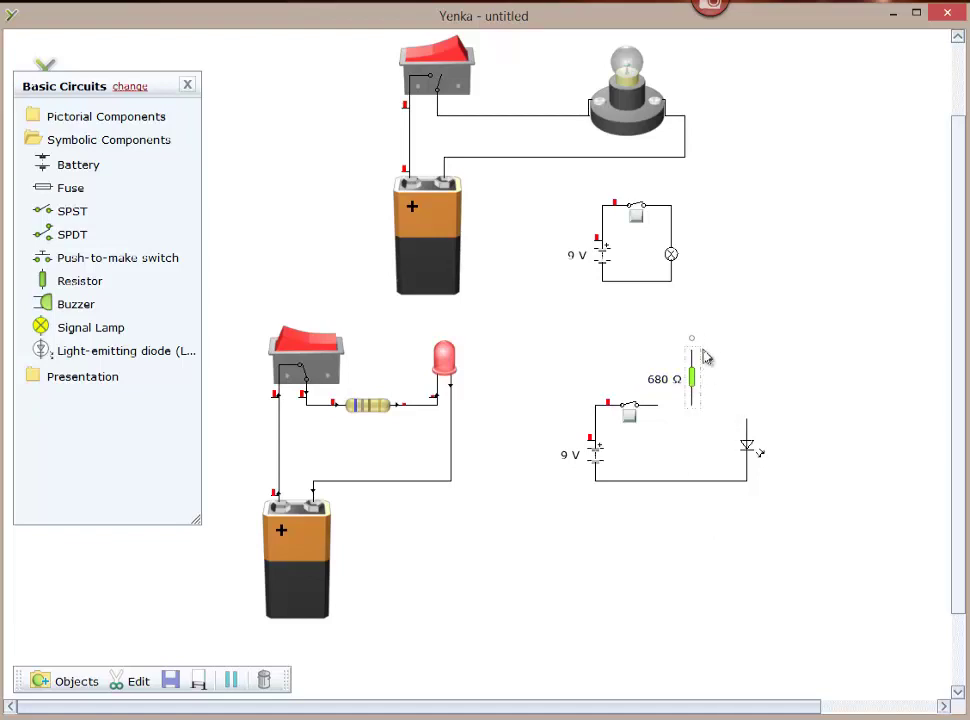
left_click_drag(692, 337, 665, 420)
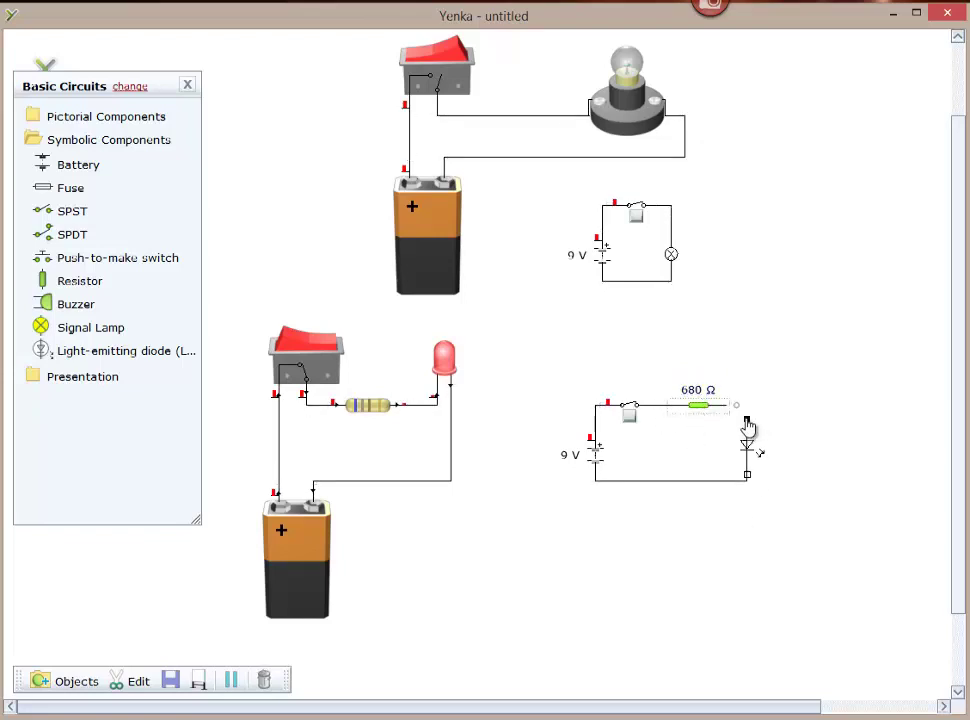
left_click_drag(746, 420, 727, 408)
Step: Close the switch in the symbolic LED circuit and examine the voltage indicators along the switch and resistor
left_click(629, 418)
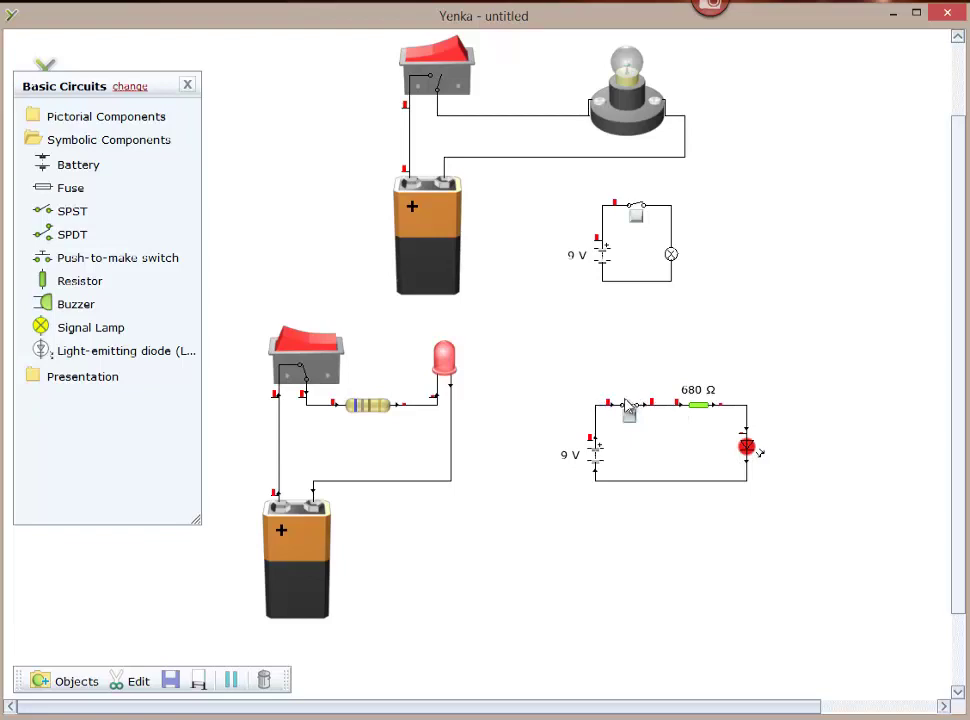
mouse_move(610, 405)
mouse_move(653, 407)
mouse_move(724, 413)
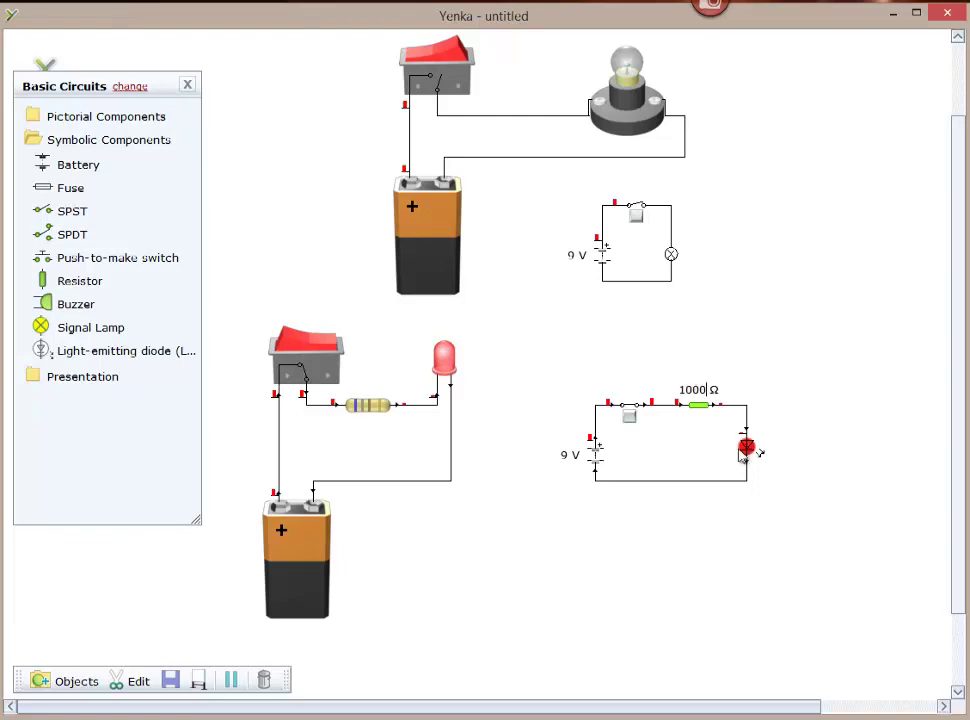
Step: Apply the 1000 Ω value to the symbolic resistor and check the current through the LED and the resistor
left_click(808, 330)
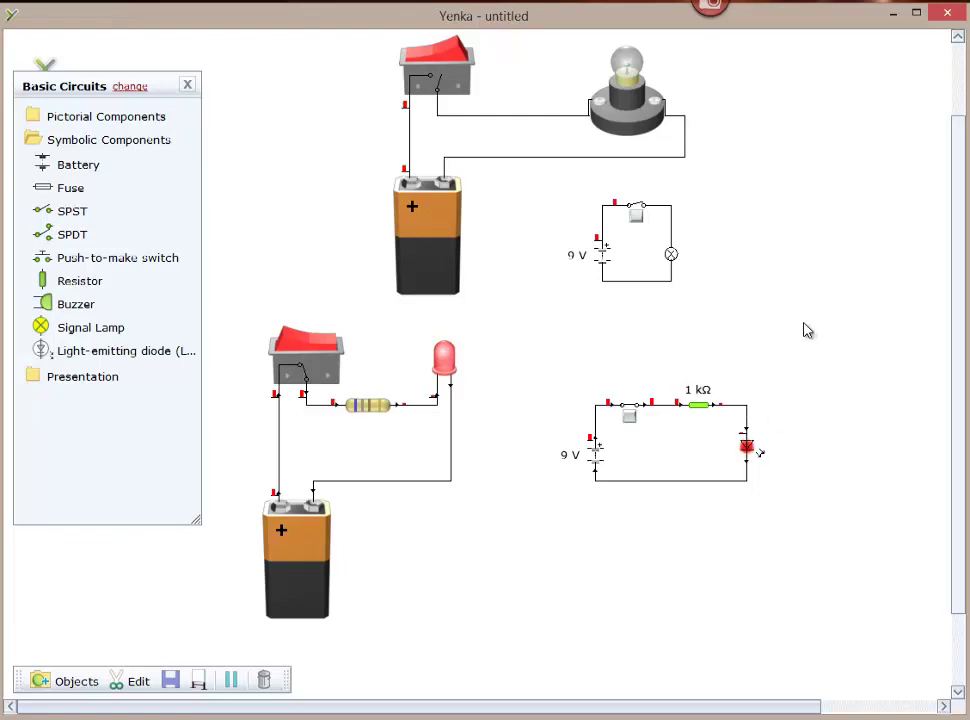
left_click(750, 456)
mouse_move(754, 452)
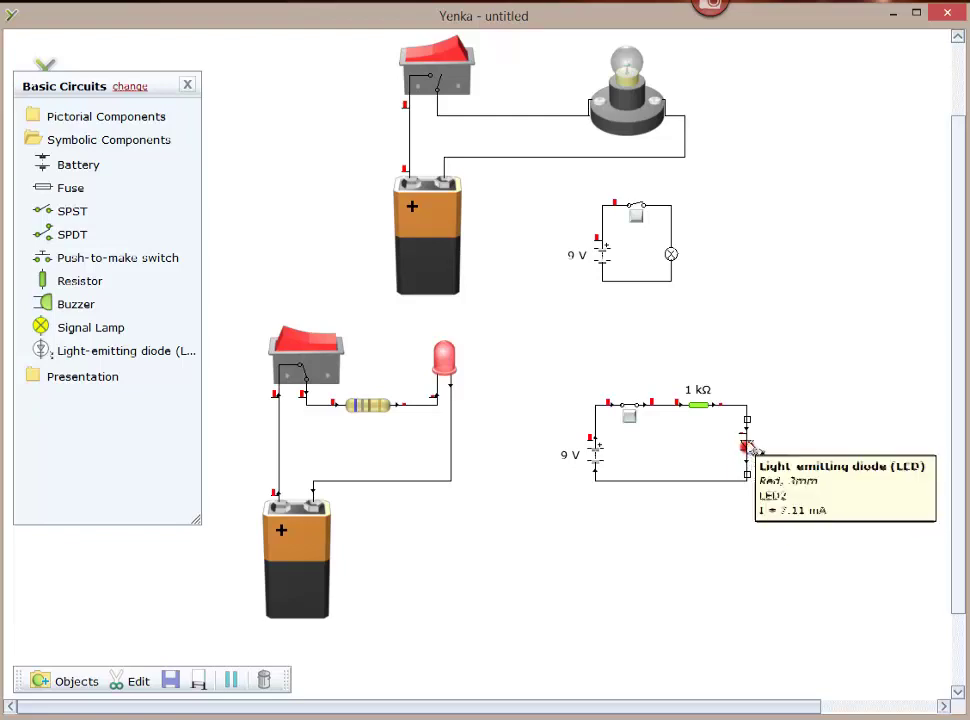
left_click(705, 395)
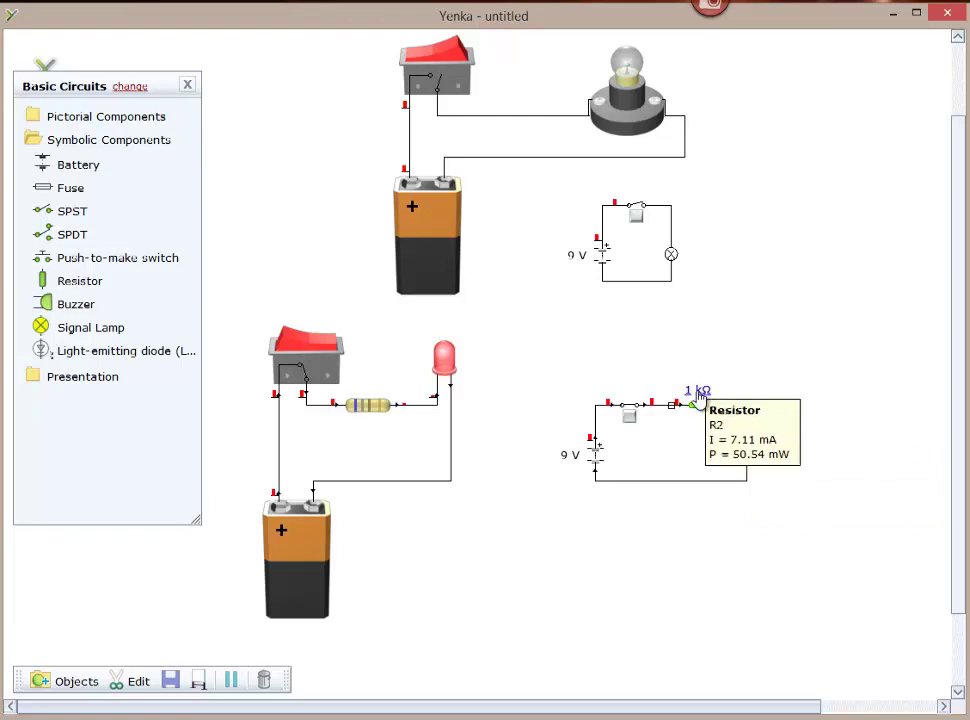
left_click(748, 450)
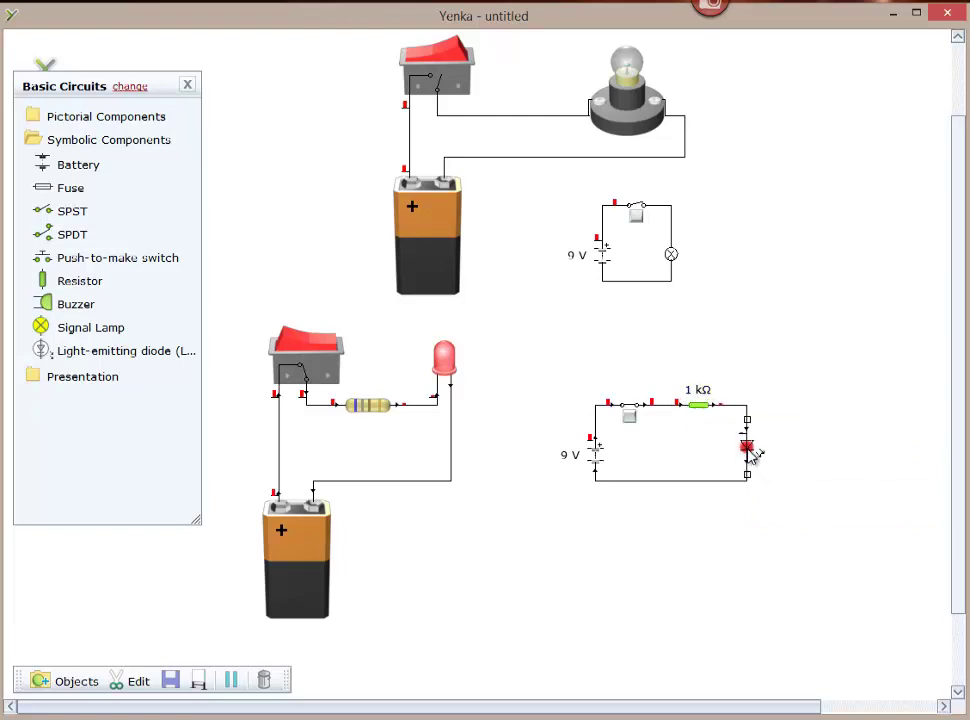
mouse_move(752, 455)
Step: Set the symbolic resistor's value to 470 and switch its unit to Ω
type("4")
mouse_move(703, 395)
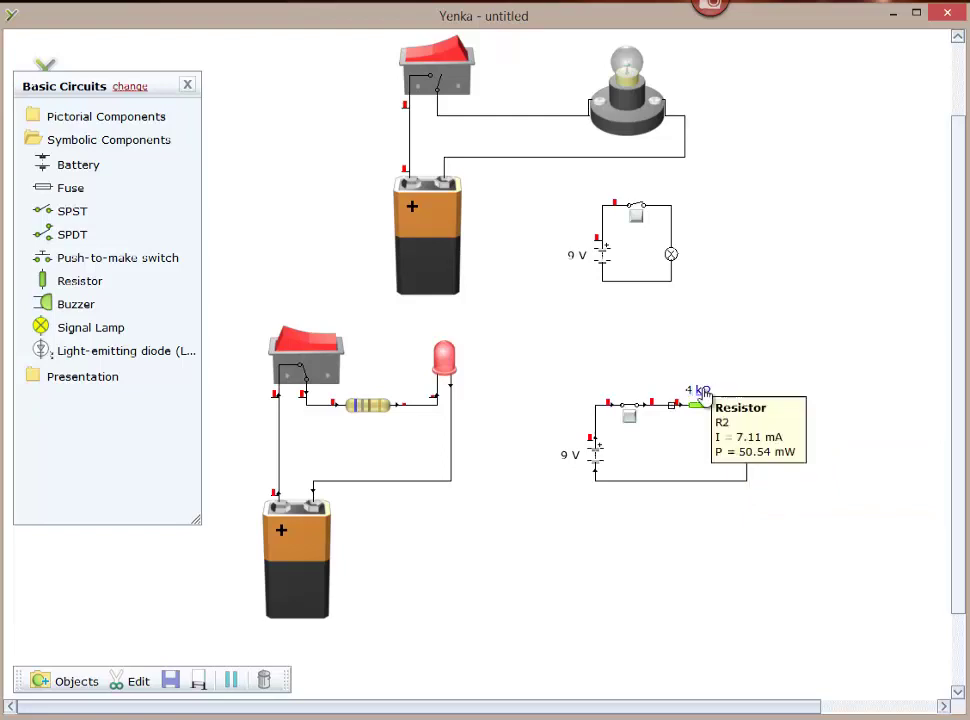
type("70")
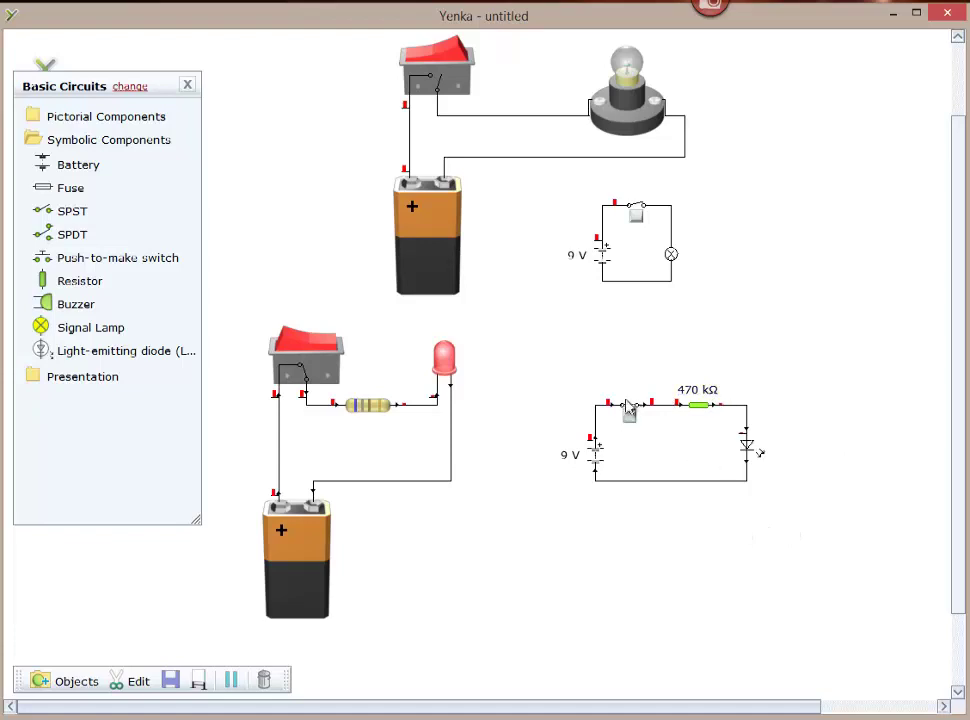
left_click(712, 393)
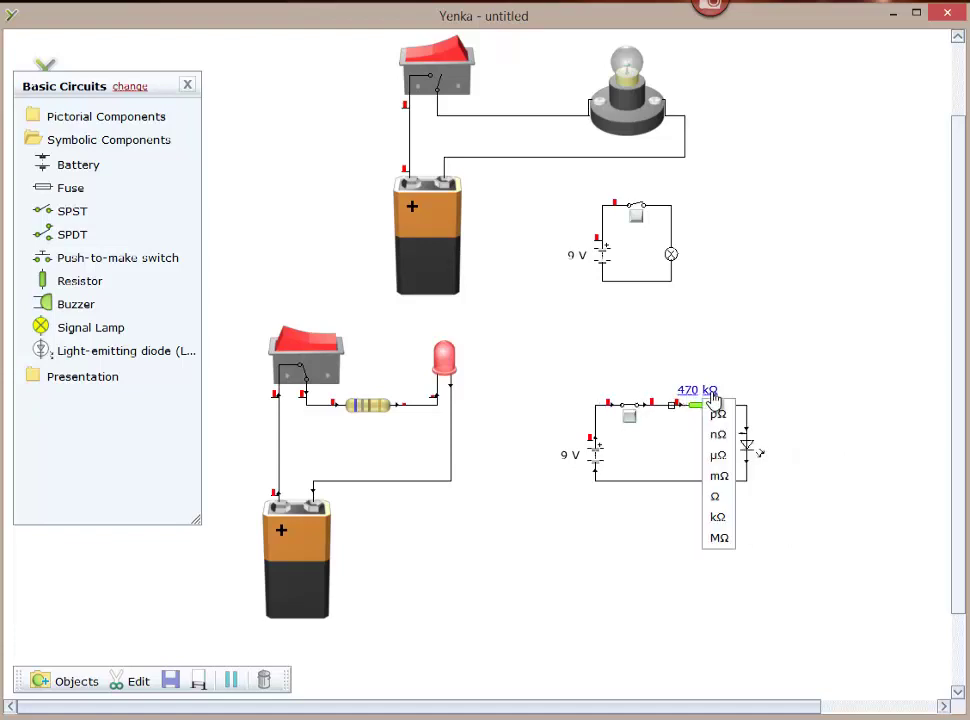
left_click(716, 500)
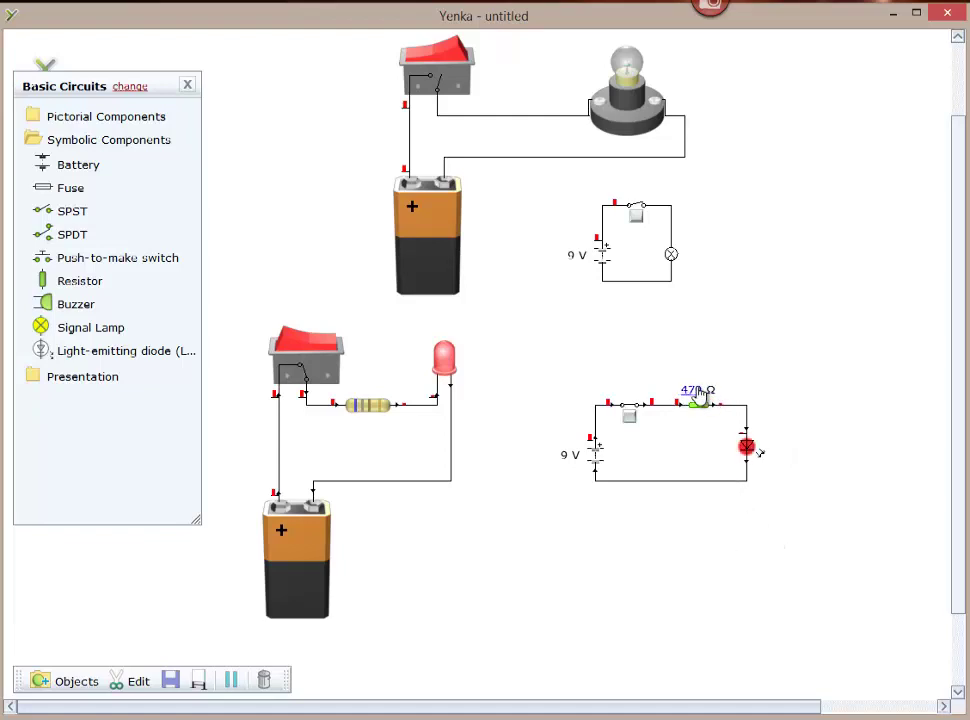
Step: Try a 33 Ω value on the symbolic resistor and return it to 470 Ω
mouse_move(713, 398)
left_click(694, 392)
type("33")
left_click(703, 563)
double_click(697, 389)
type("470")
left_click(689, 410)
left_click(688, 422)
Step: Open and reclose the switch in the symbolic LED circuit, and check the readings of the LED and battery
left_click(630, 417)
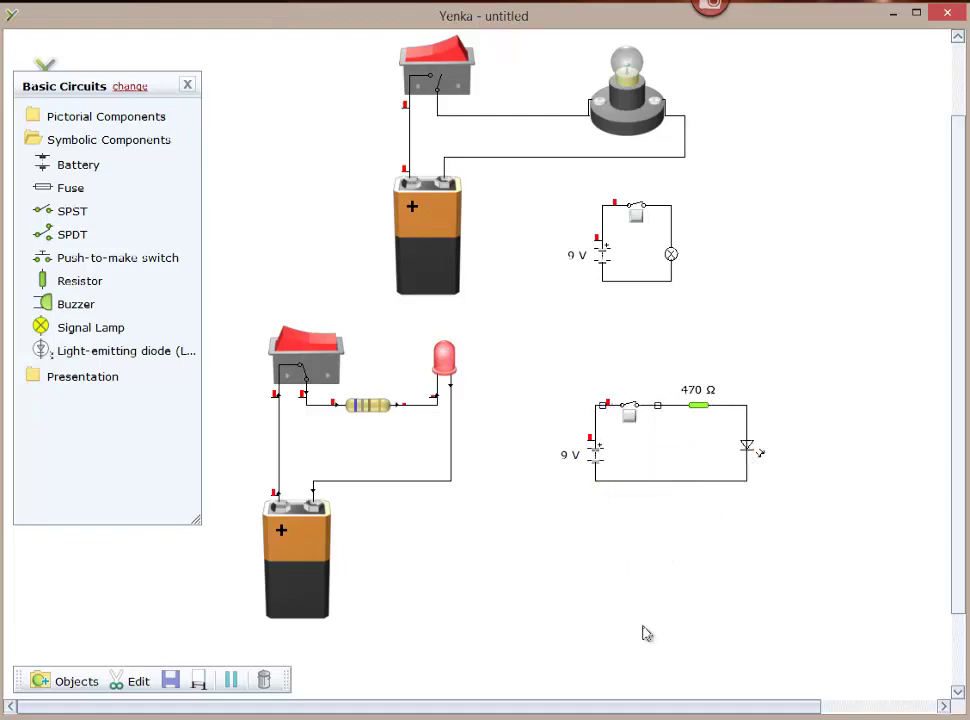
left_click(628, 419)
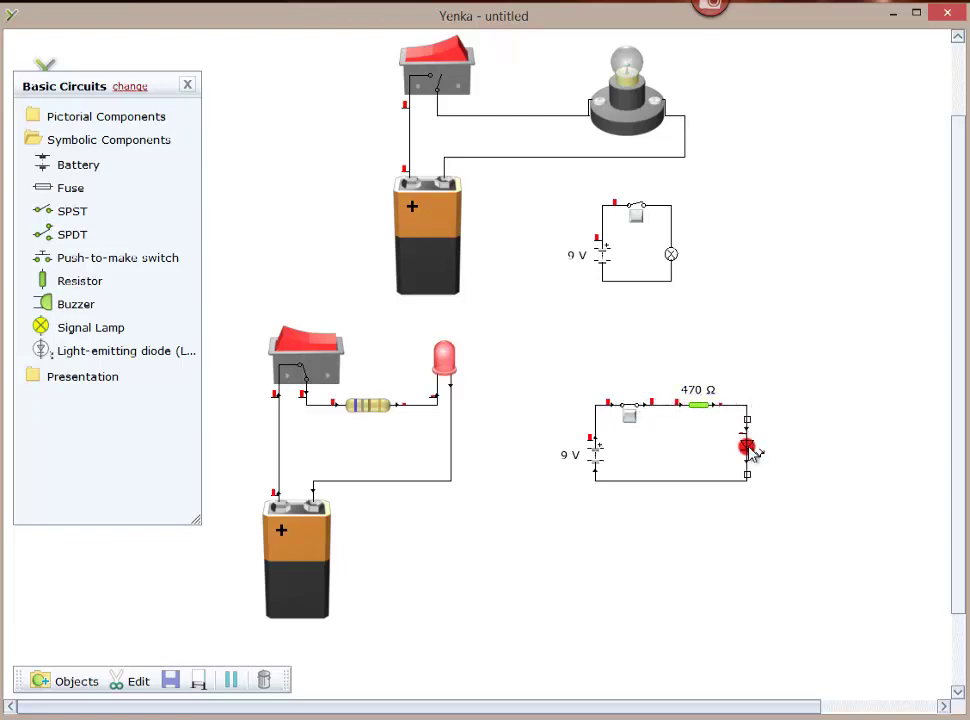
mouse_move(749, 448)
mouse_move(598, 477)
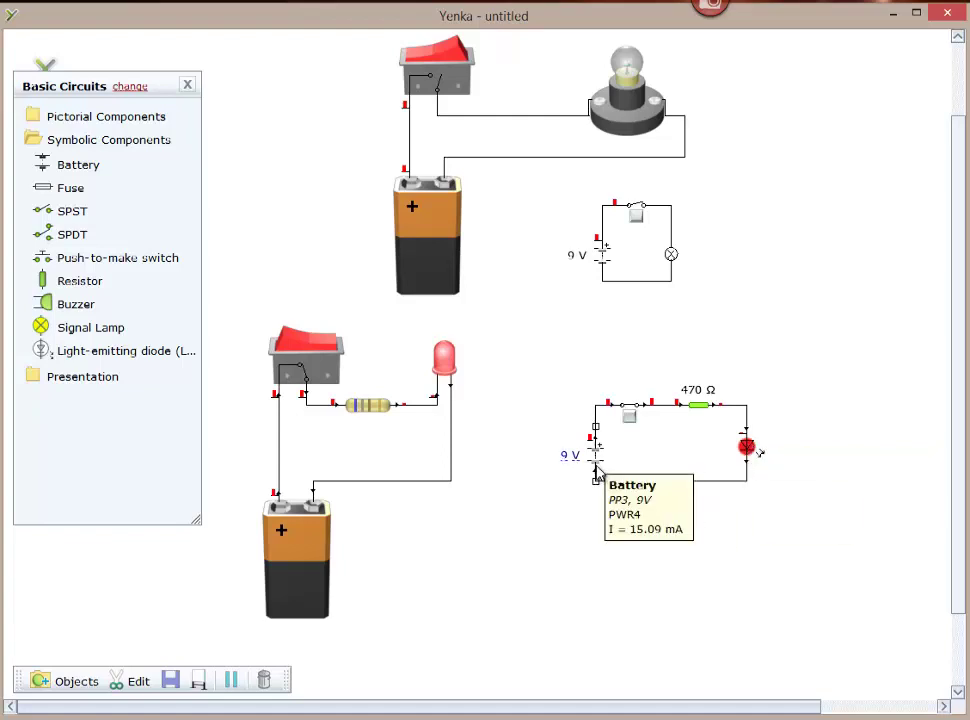